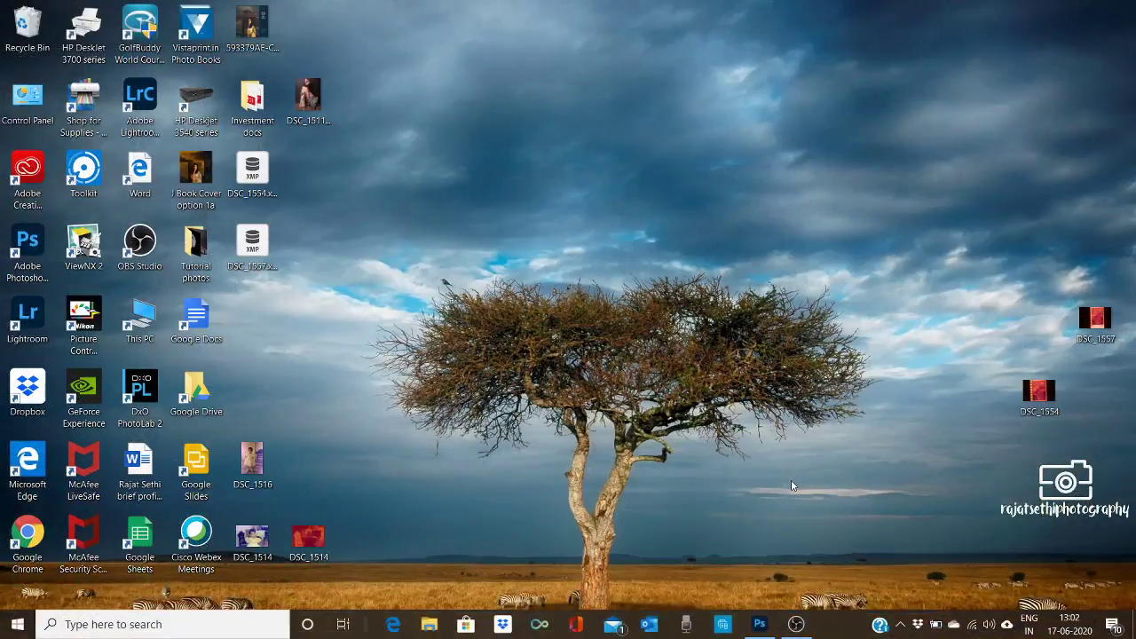
# Switch to Photoshop with the open DSC_1557.NEF negative scan and activate the Crop tool
pyautogui.click(758, 624)
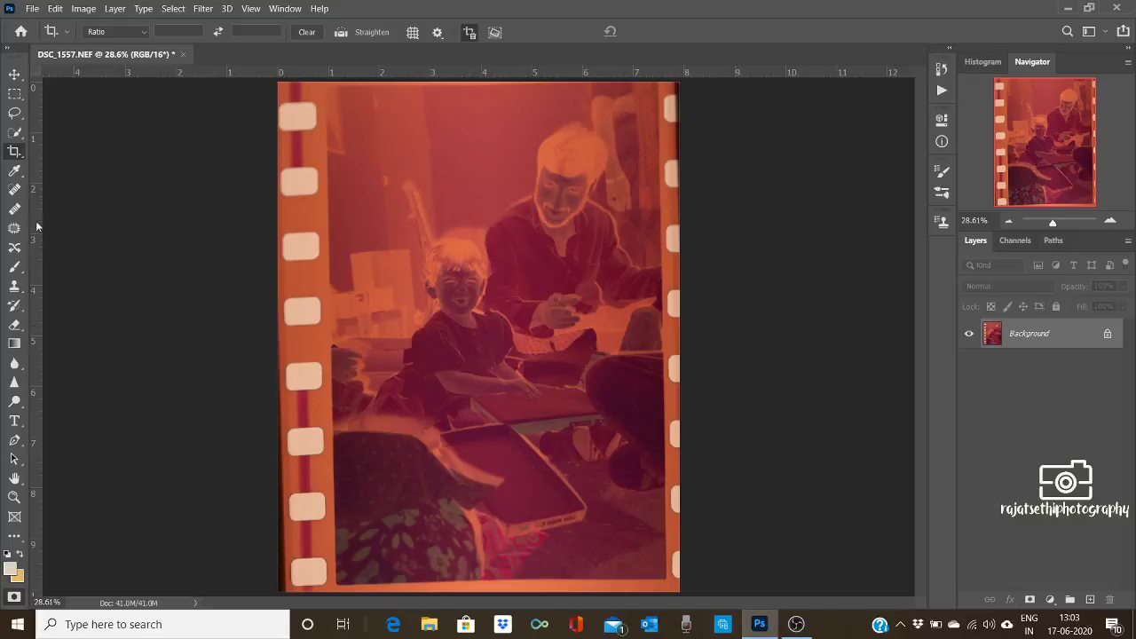
pyautogui.click(13, 152)
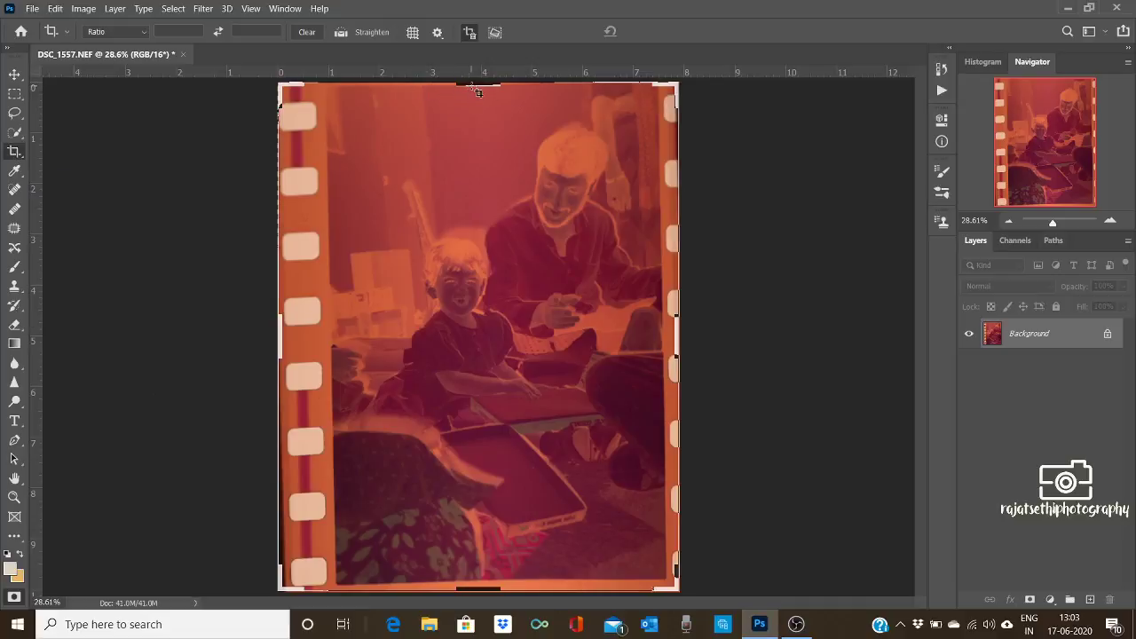
pyautogui.moveTo(475, 86); pyautogui.dragTo(473, 89)
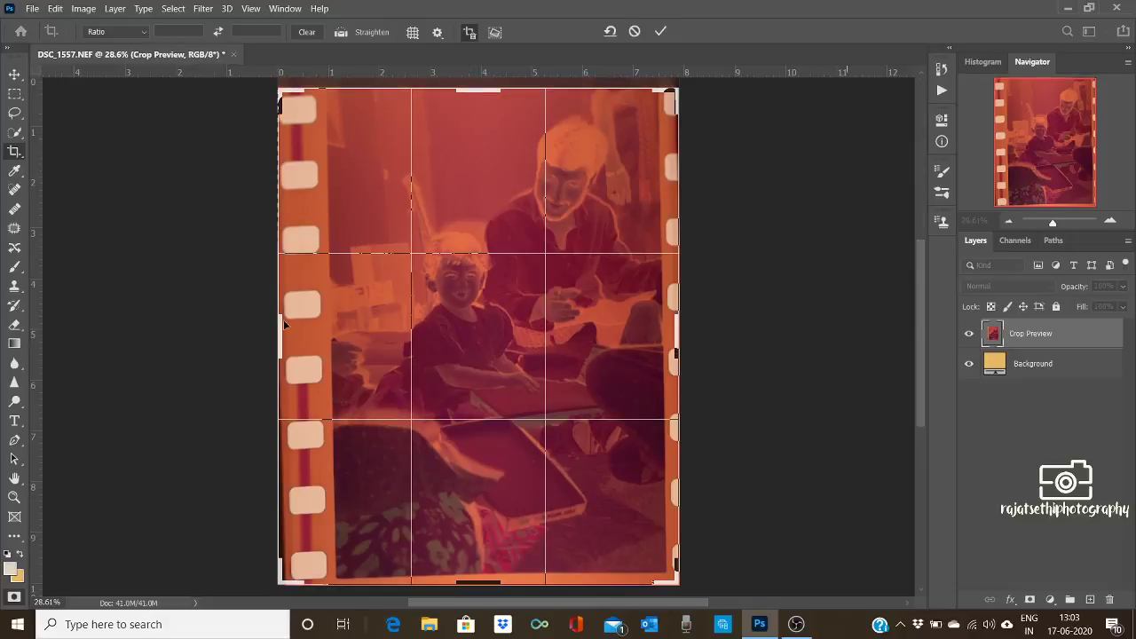
pyautogui.moveTo(277, 329); pyautogui.dragTo(311, 327)
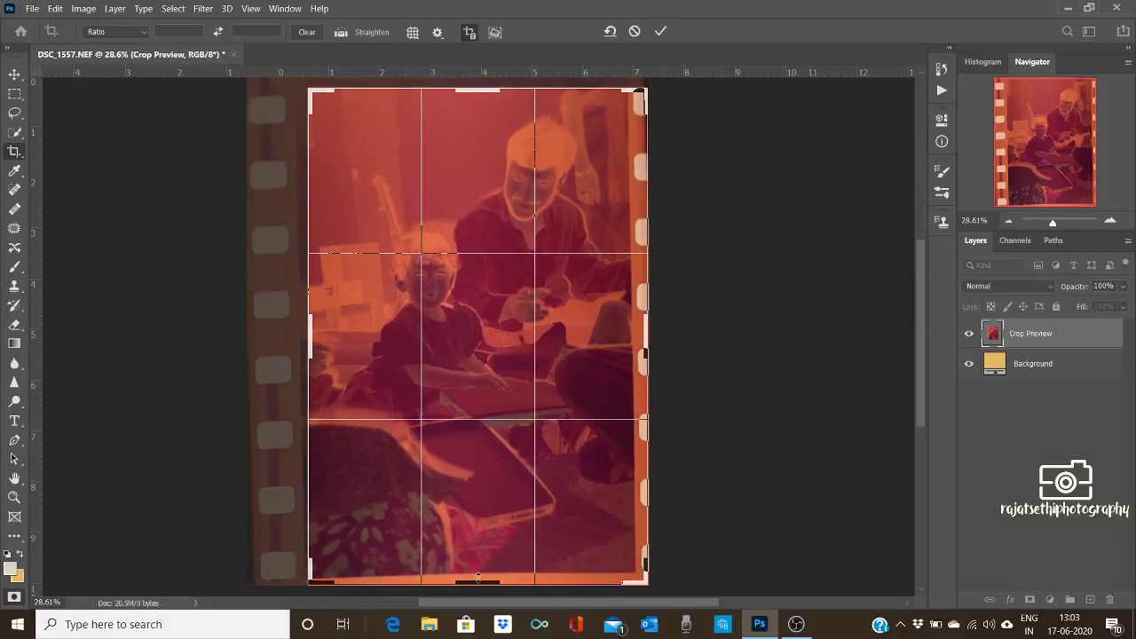
pyautogui.moveTo(477, 583); pyautogui.dragTo(637, 350)
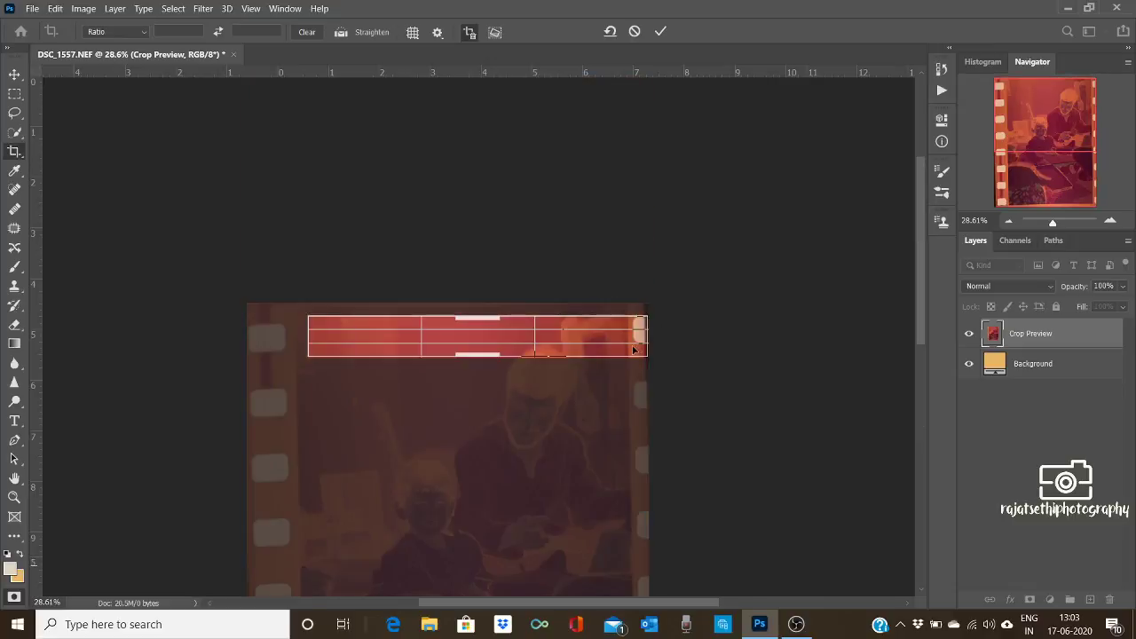
pyautogui.press('Escape')
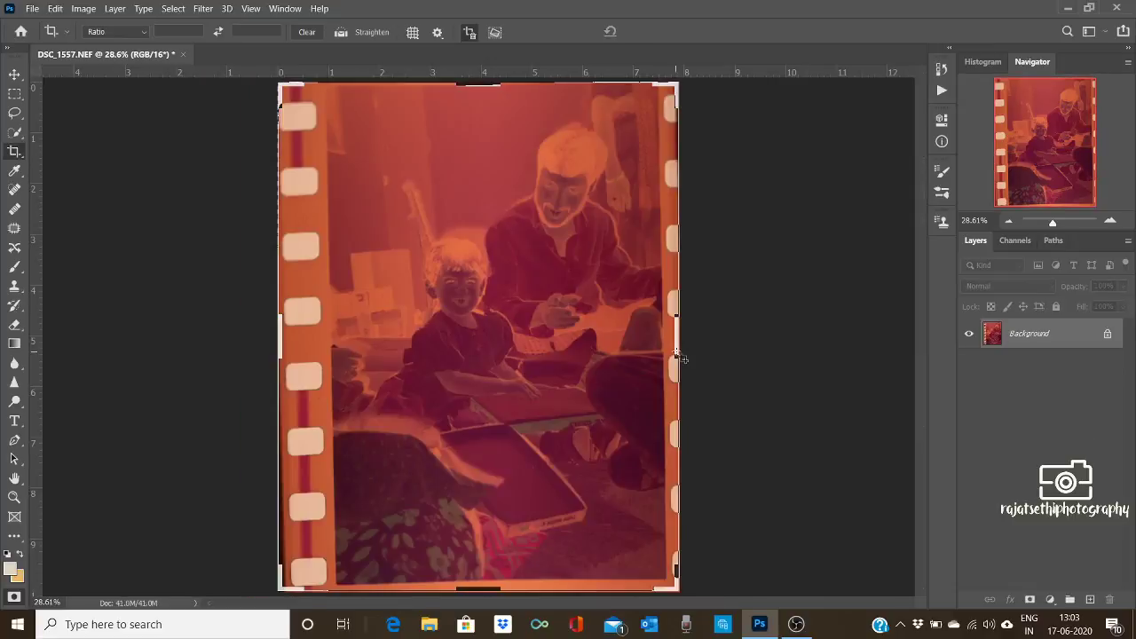
# Crop the negative scan on all four sides to remove the film borders and sprocket holes, keeping only the picture
pyautogui.moveTo(674, 347); pyautogui.dragTo(665, 341)
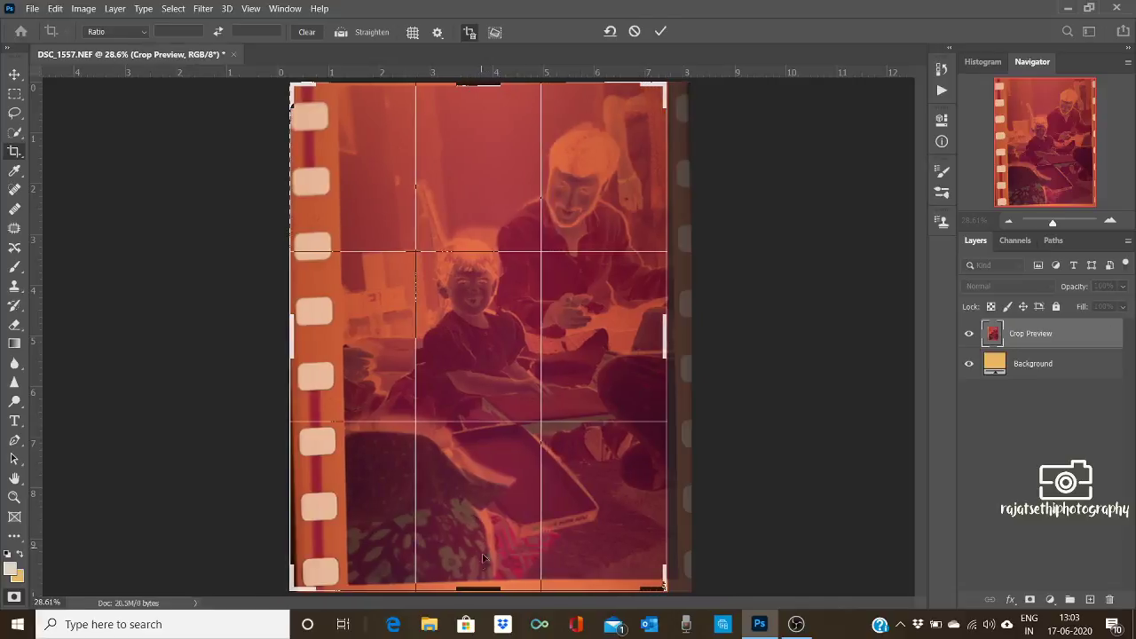
pyautogui.moveTo(483, 587); pyautogui.dragTo(483, 579)
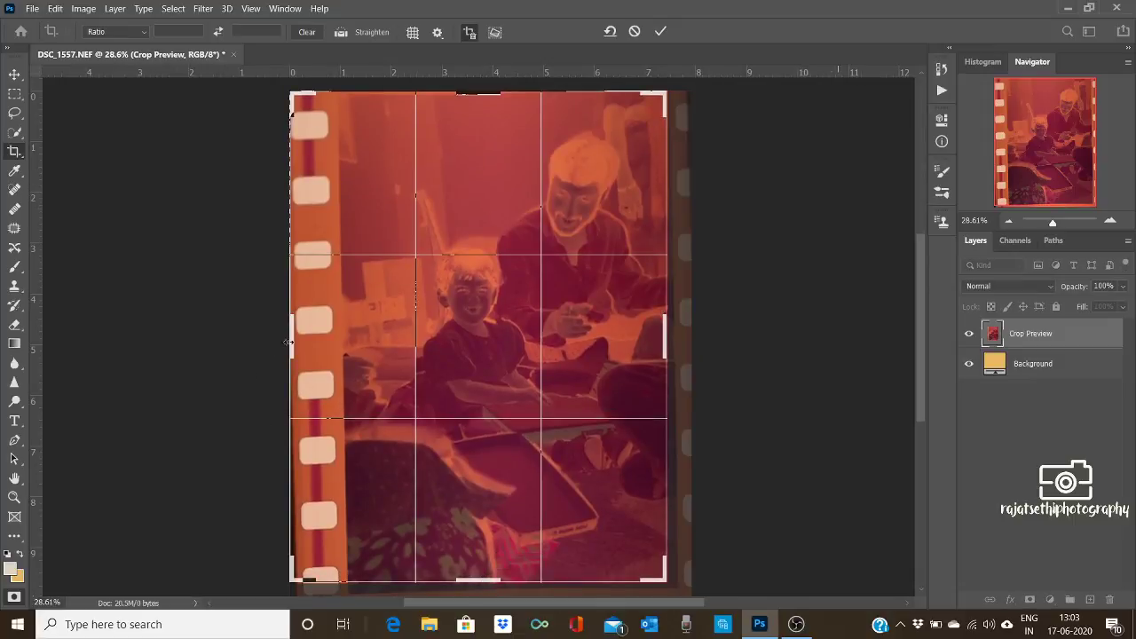
pyautogui.moveTo(291, 340); pyautogui.dragTo(320, 341)
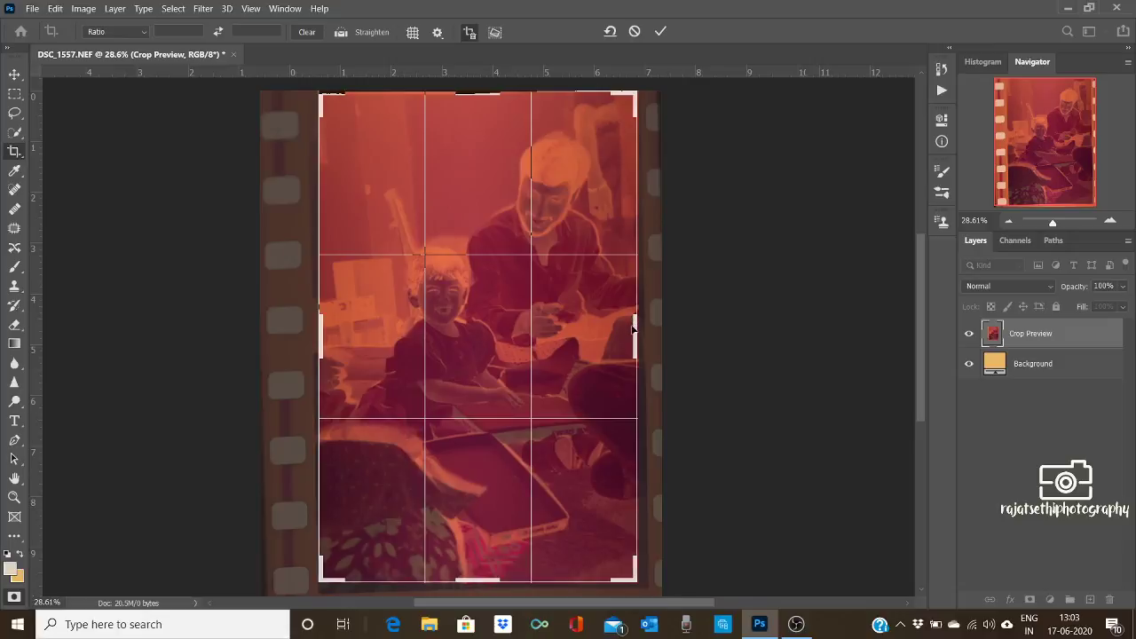
pyautogui.moveTo(635, 333); pyautogui.dragTo(628, 334)
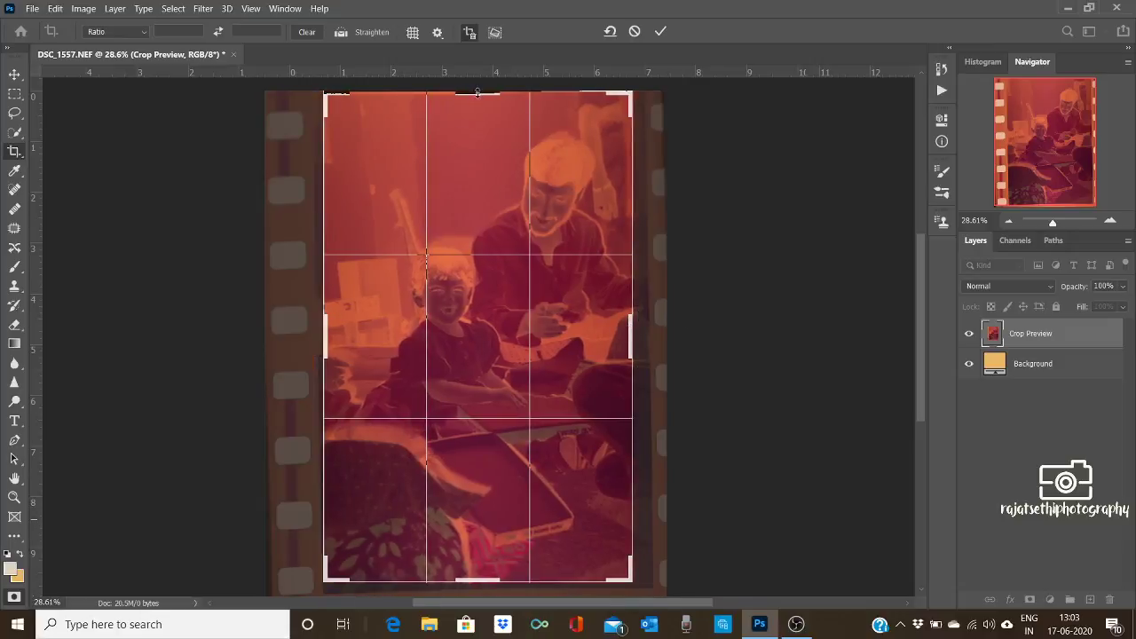
pyautogui.moveTo(477, 92); pyautogui.dragTo(478, 100)
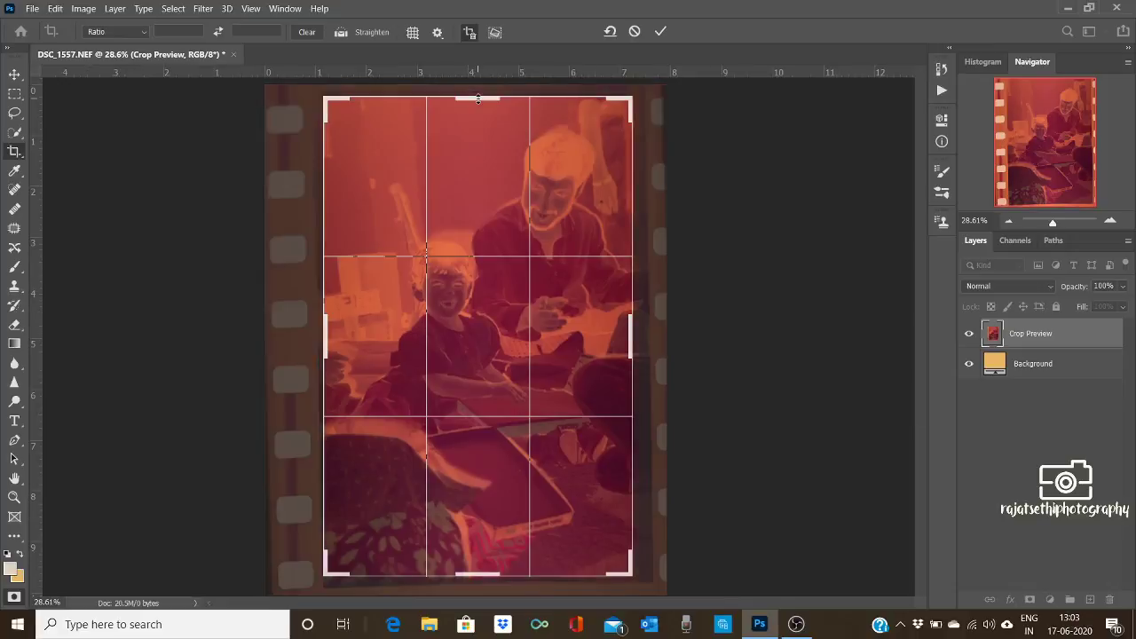
pyautogui.press('Return')
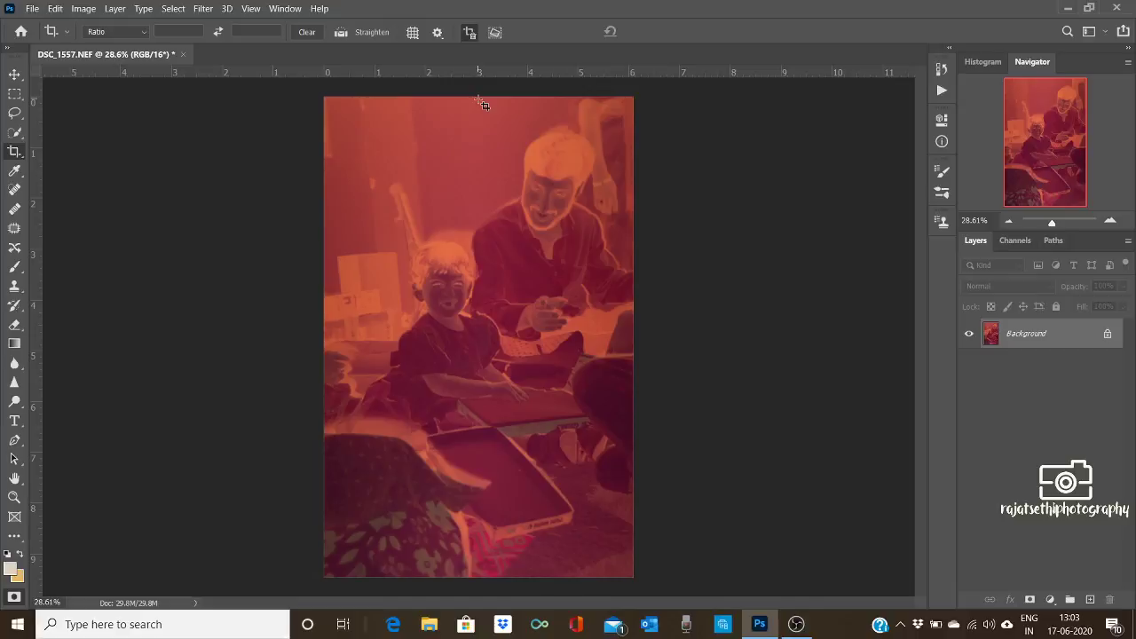
# Duplicate the Background layer and invert the colours of the copy to turn the negative into a positive
pyautogui.hotkey('ctrl', 'j')
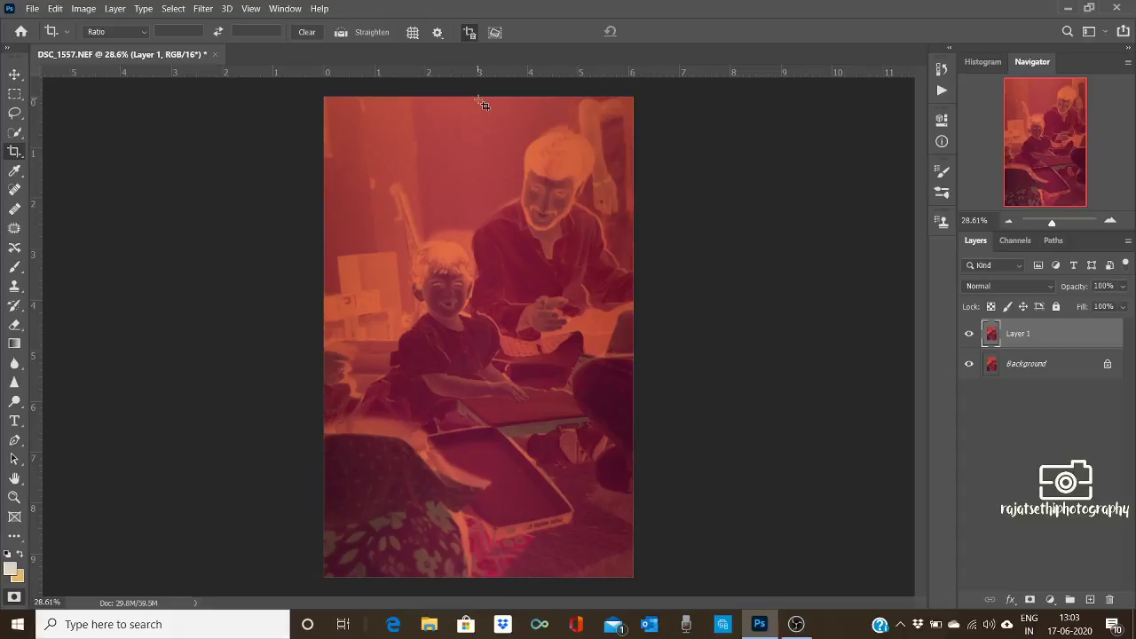
pyautogui.press('ctrl')
pyautogui.hotkey('ctrl', 'i')
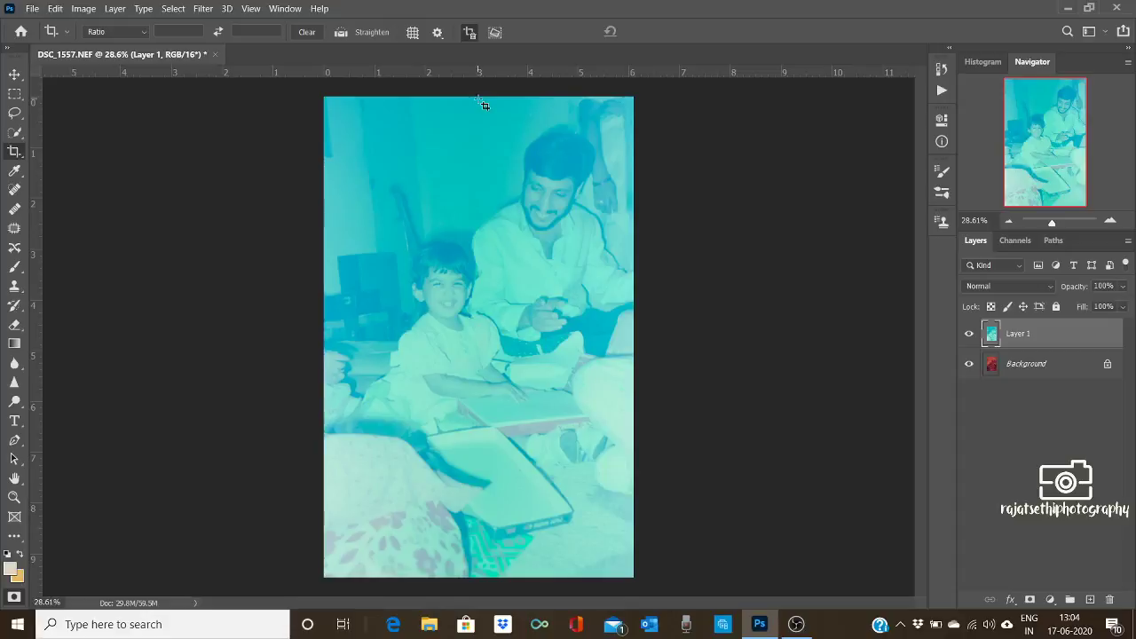
# Add a Levels adjustment layer above the inverted layer and set the Red channel's input levels to 47 and 205
pyautogui.click(1050, 600)
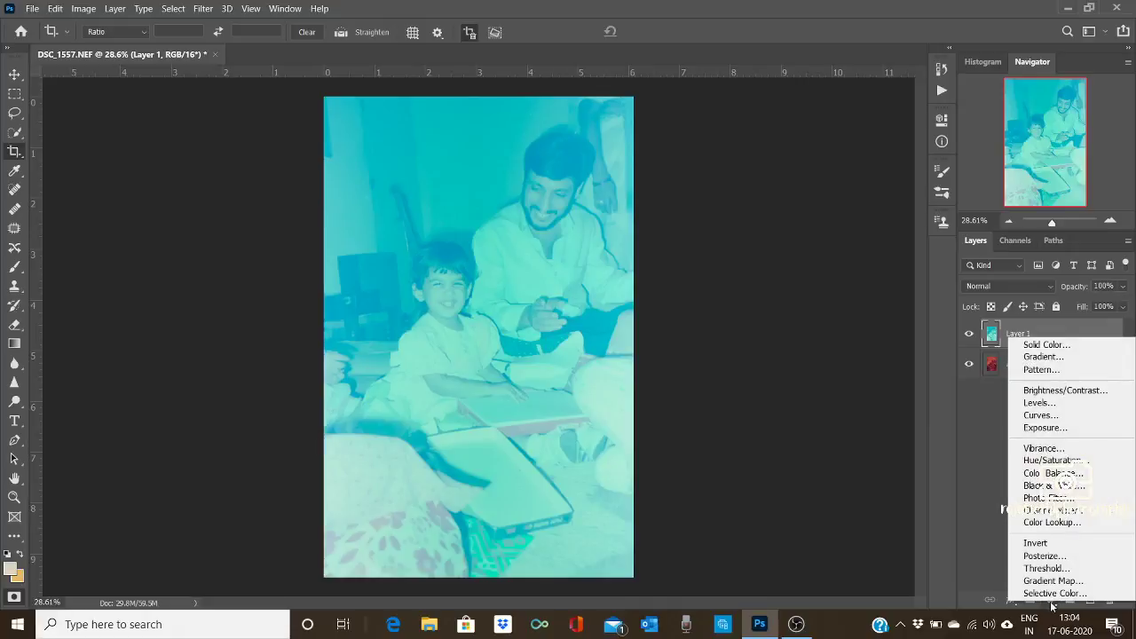
pyautogui.click(1034, 405)
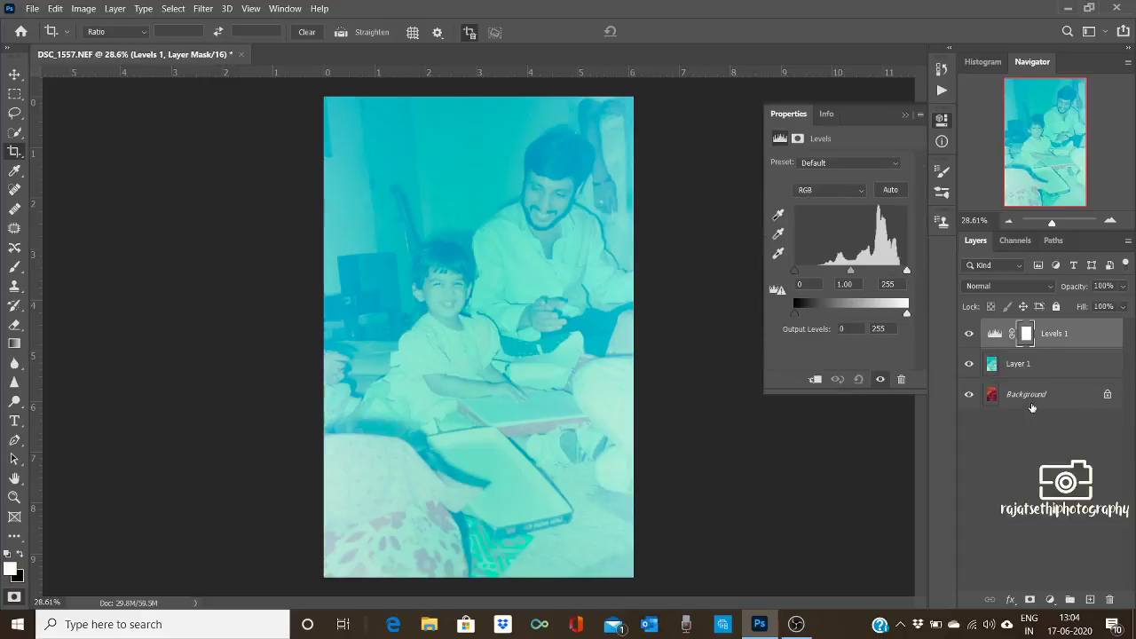
pyautogui.click(861, 194)
pyautogui.click(811, 214)
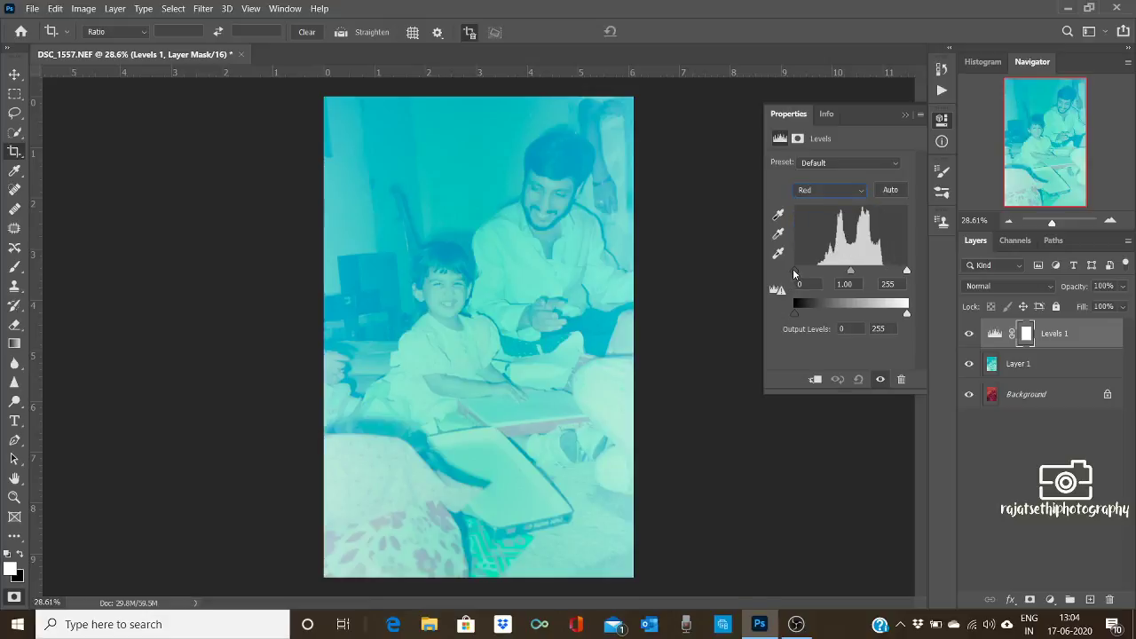
pyautogui.moveTo(795, 273); pyautogui.dragTo(816, 276)
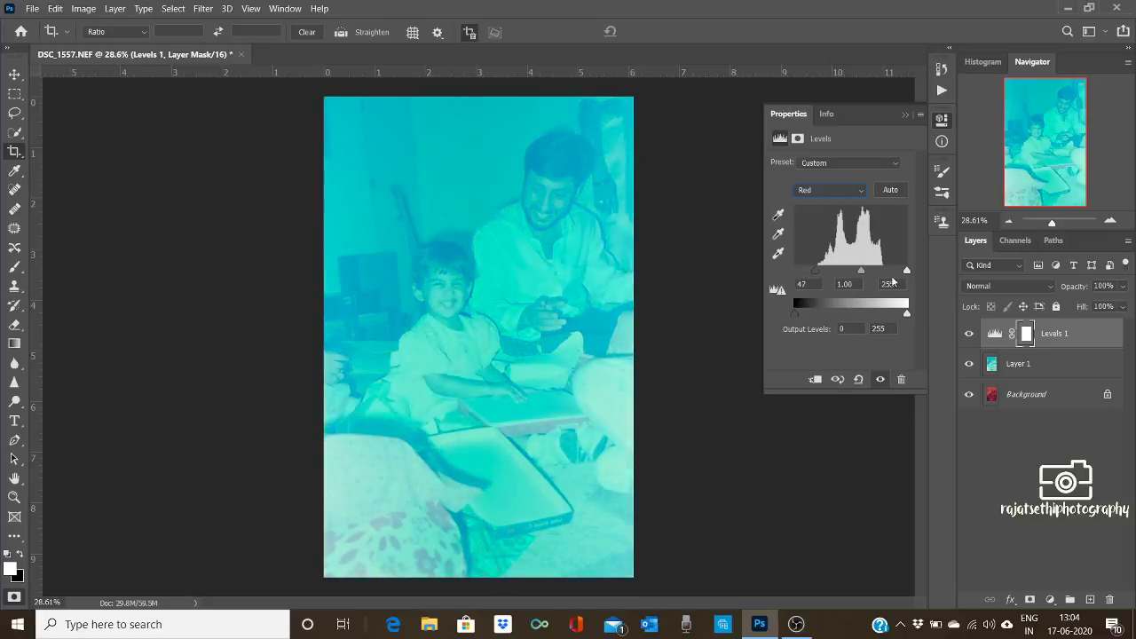
pyautogui.moveTo(906, 275); pyautogui.dragTo(884, 272)
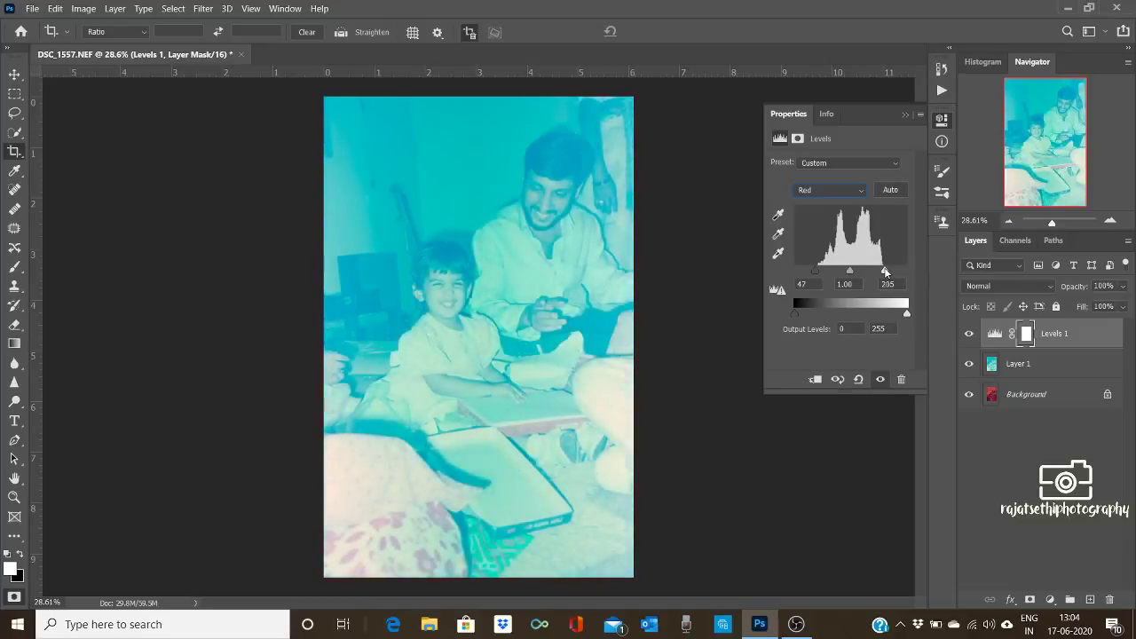
# Set the Green channel's input levels to 139 for the black point and 240 for the white point
pyautogui.click(860, 193)
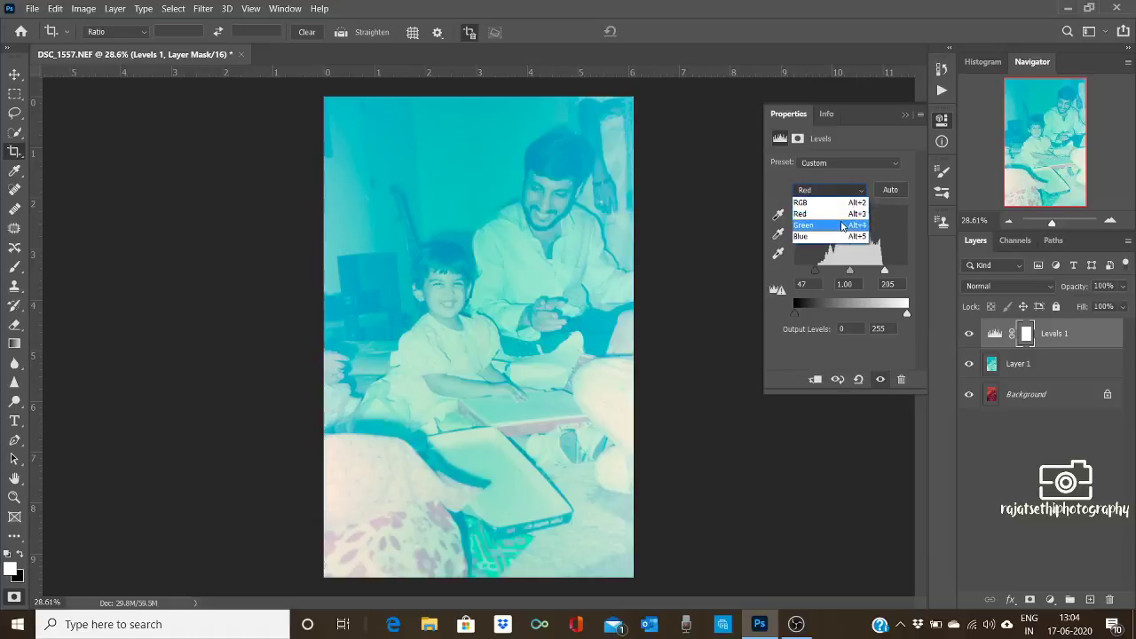
pyautogui.click(843, 224)
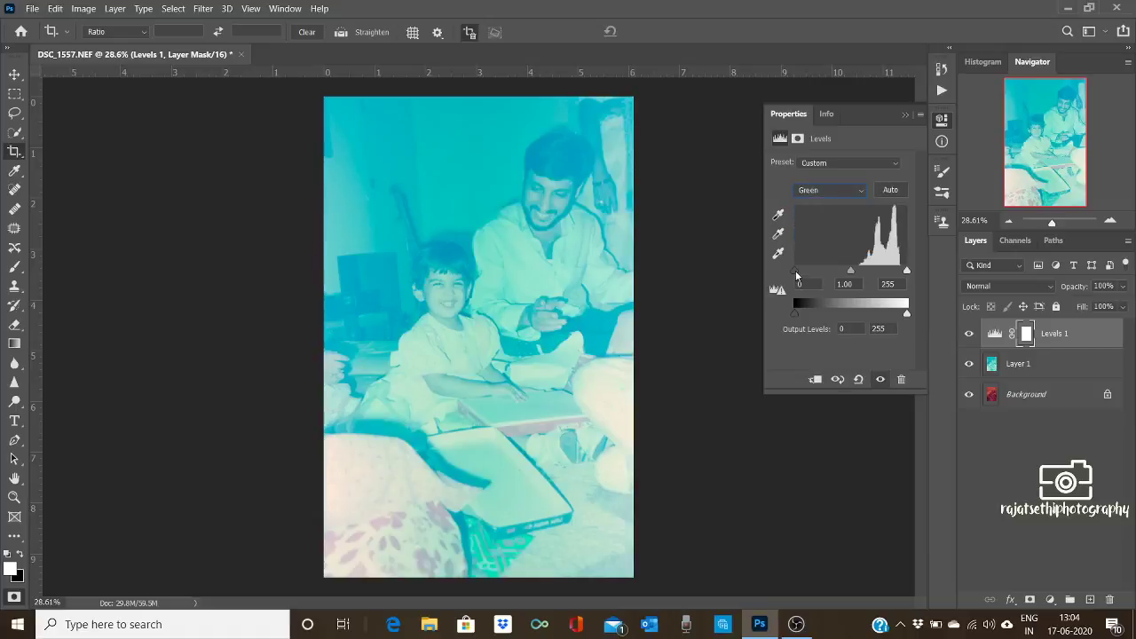
pyautogui.moveTo(796, 274); pyautogui.dragTo(901, 275)
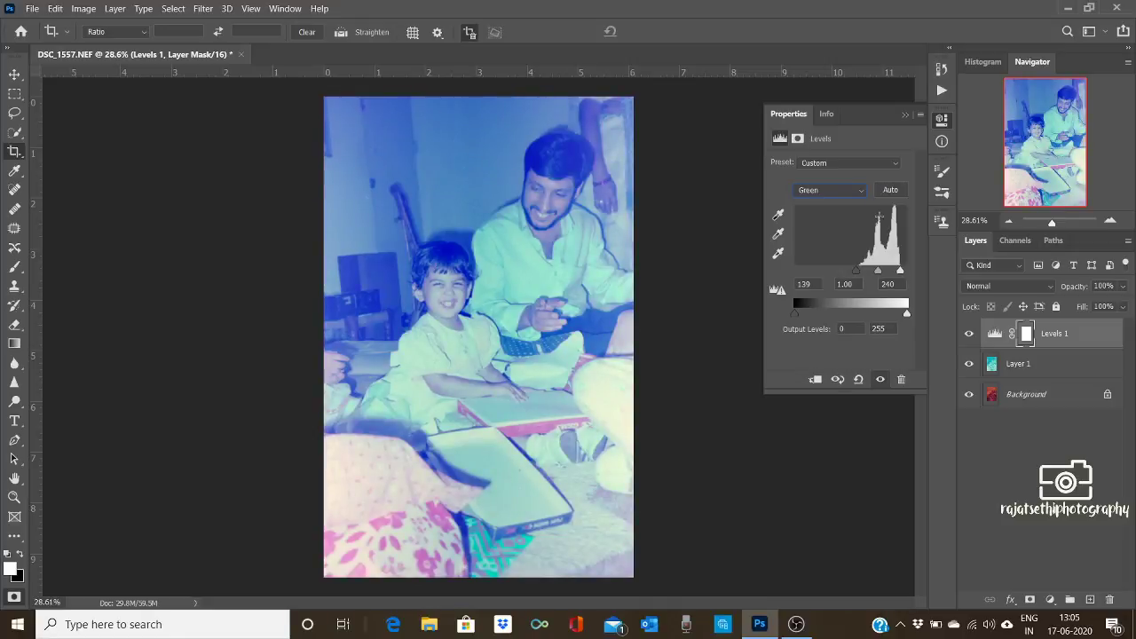
# Set the Blue channel's input levels to 141 for the black point and 233 for the white point
pyautogui.click(862, 197)
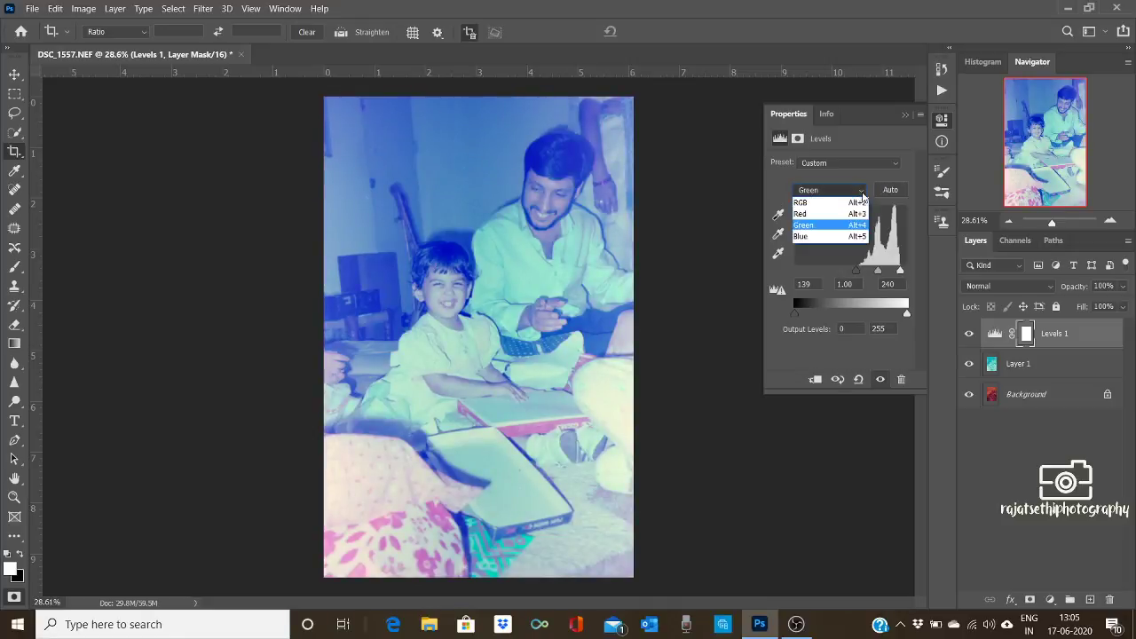
pyautogui.click(814, 235)
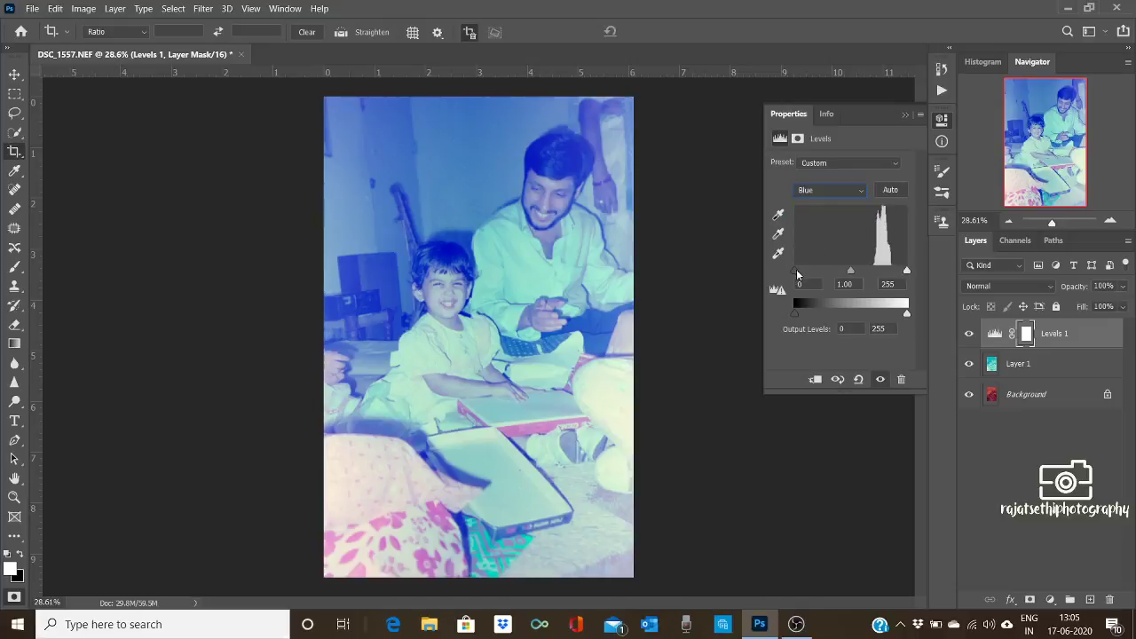
pyautogui.moveTo(795, 271); pyautogui.dragTo(858, 269)
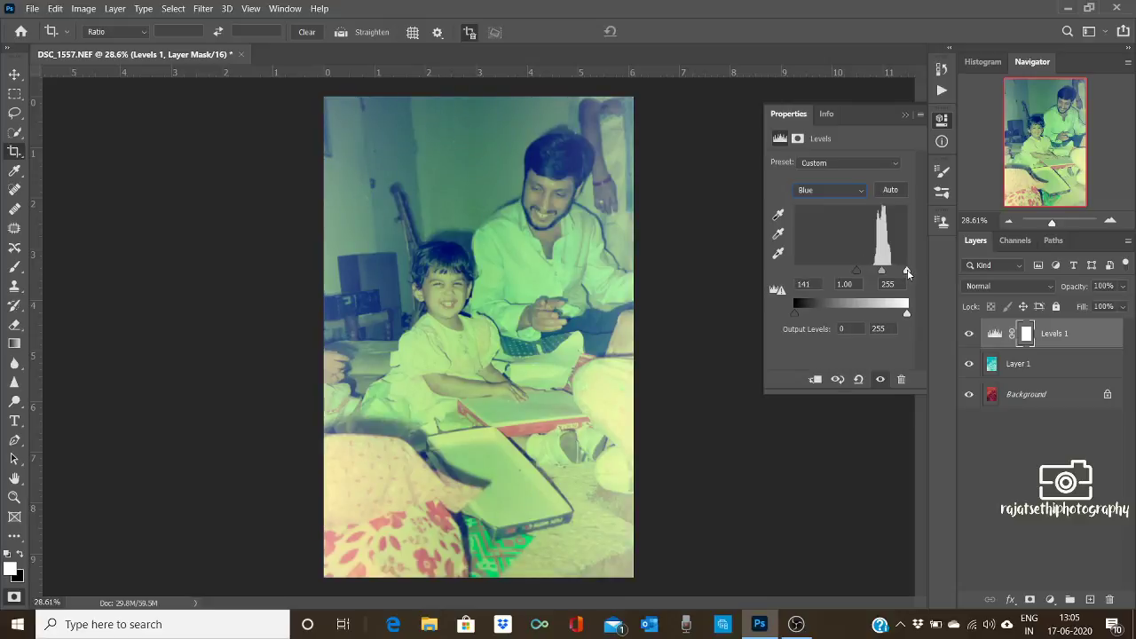
pyautogui.moveTo(907, 270); pyautogui.dragTo(897, 275)
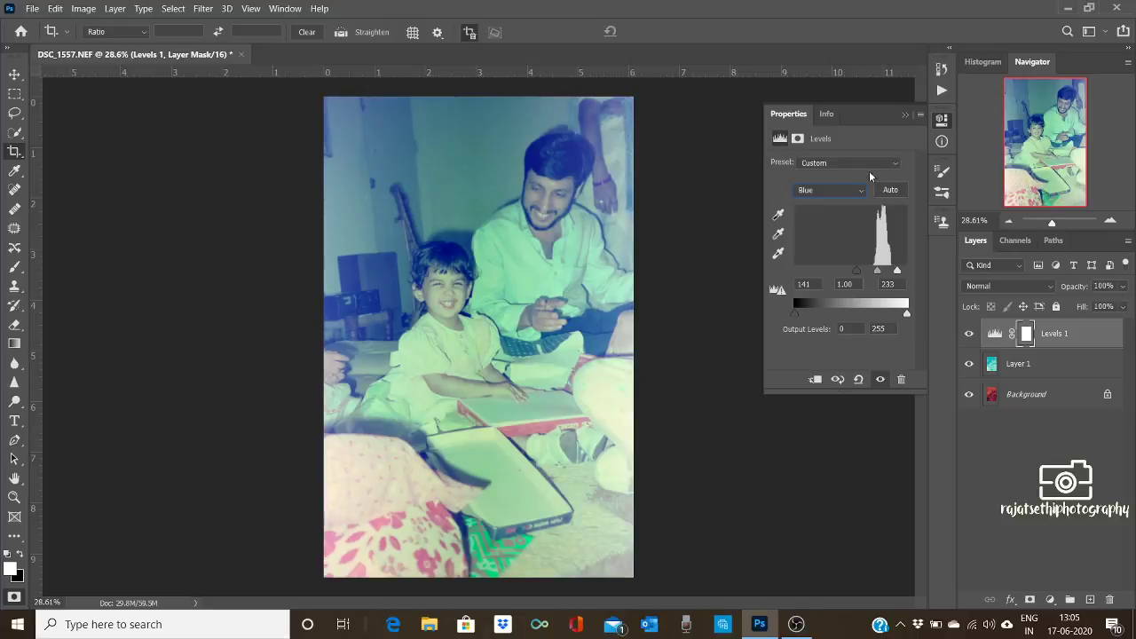
# Set the composite RGB black point to 18, lower its white point slightly, and collapse the Levels properties
pyautogui.click(861, 194)
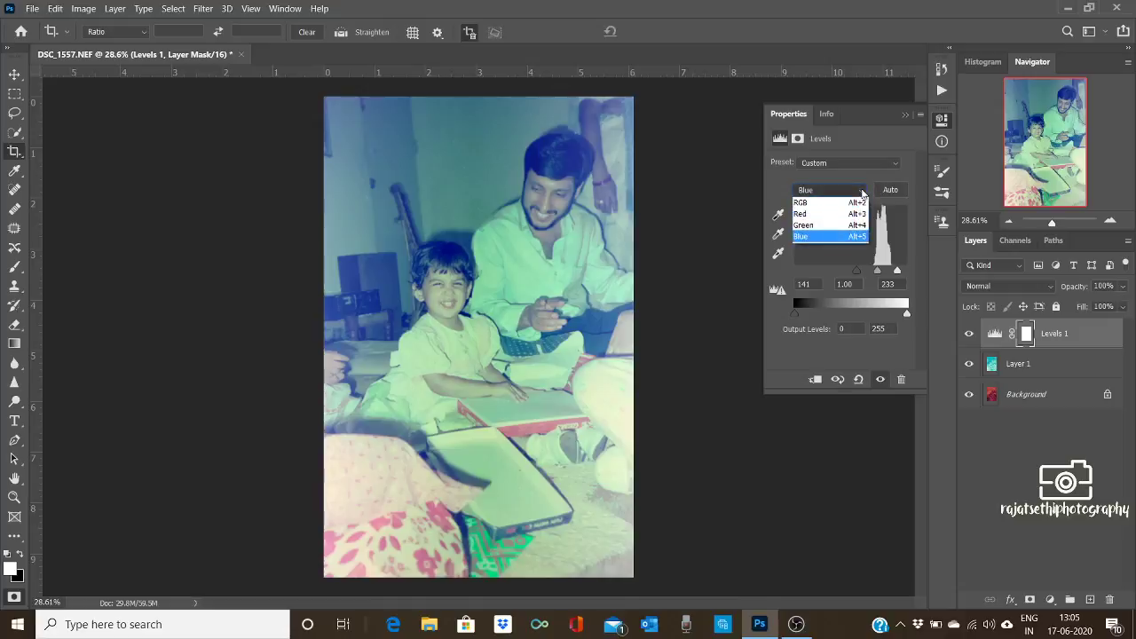
pyautogui.click(831, 203)
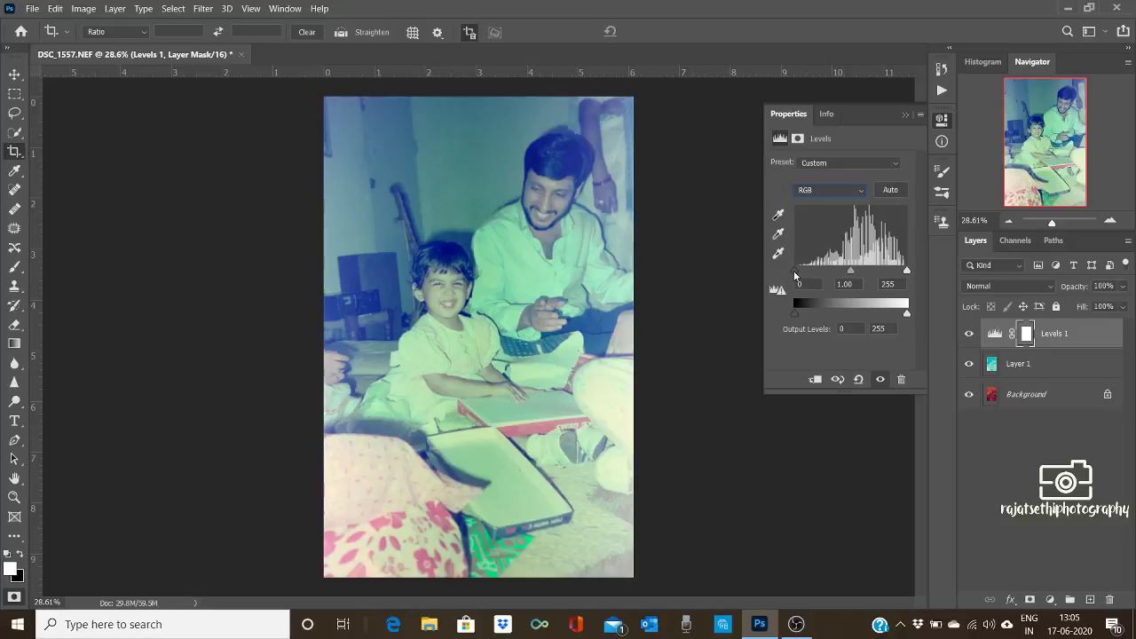
pyautogui.moveTo(796, 274); pyautogui.dragTo(803, 273)
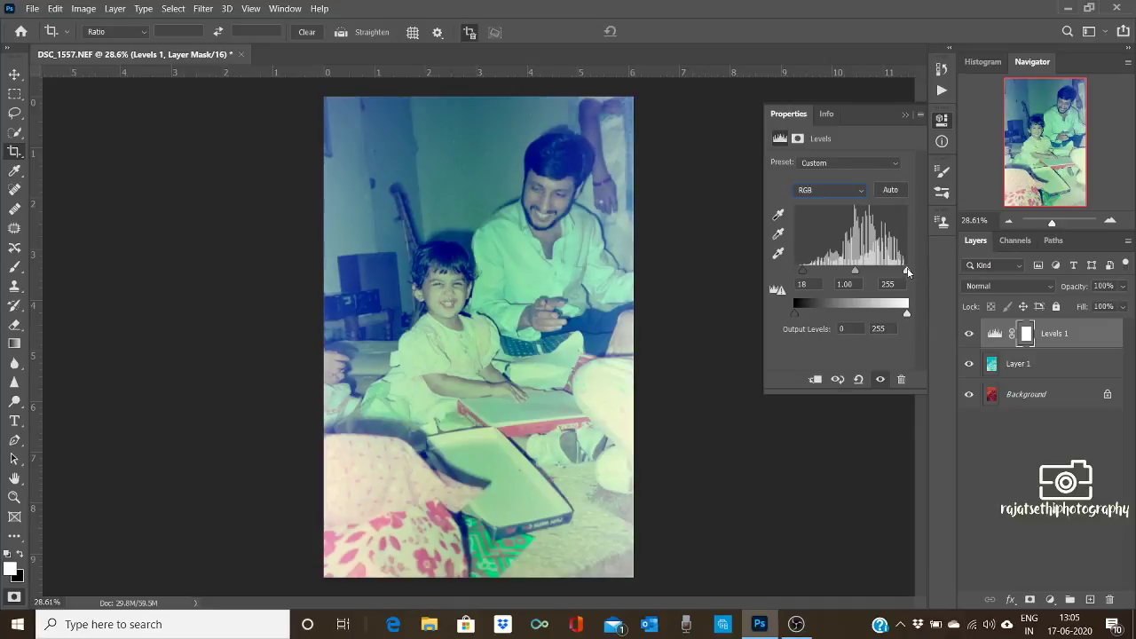
pyautogui.moveTo(907, 271); pyautogui.dragTo(904, 275)
pyautogui.click(904, 116)
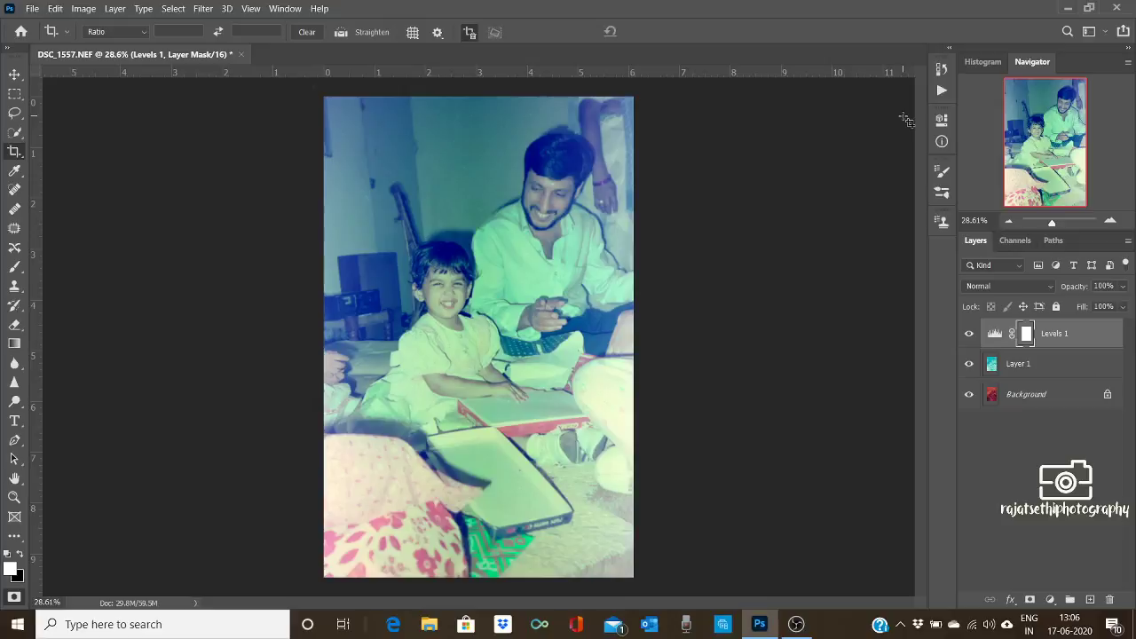
# Compare the original negative, the inverted Layer 1 and the Levels result by hiding both upper layers and showing them again one by one
pyautogui.click(969, 364)
pyautogui.click(969, 334)
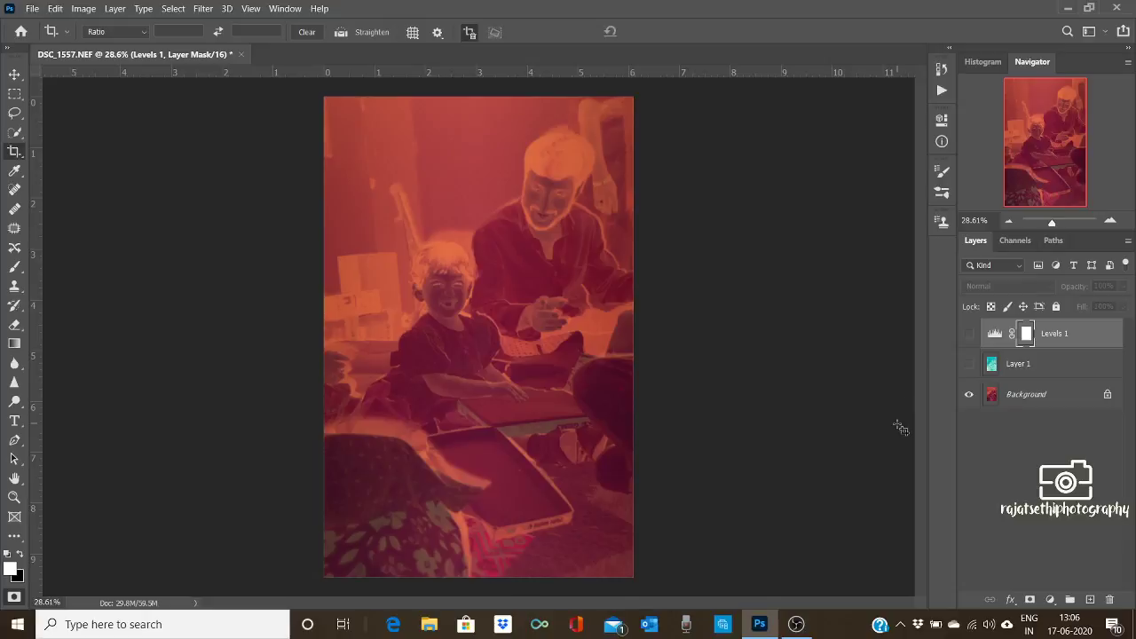
pyautogui.click(969, 365)
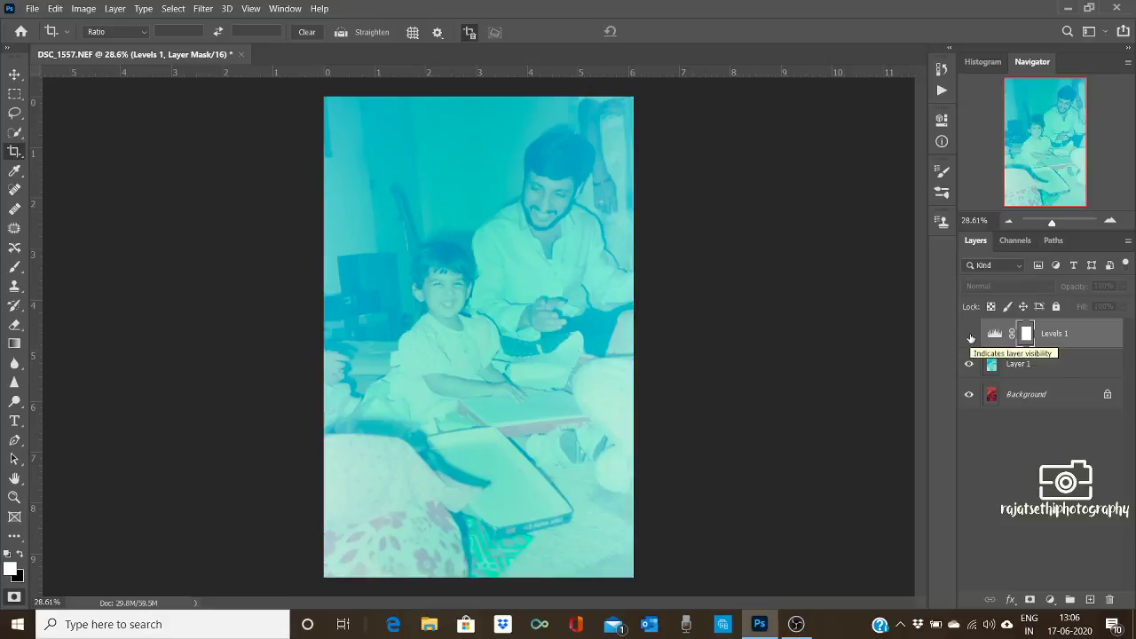
pyautogui.click(970, 337)
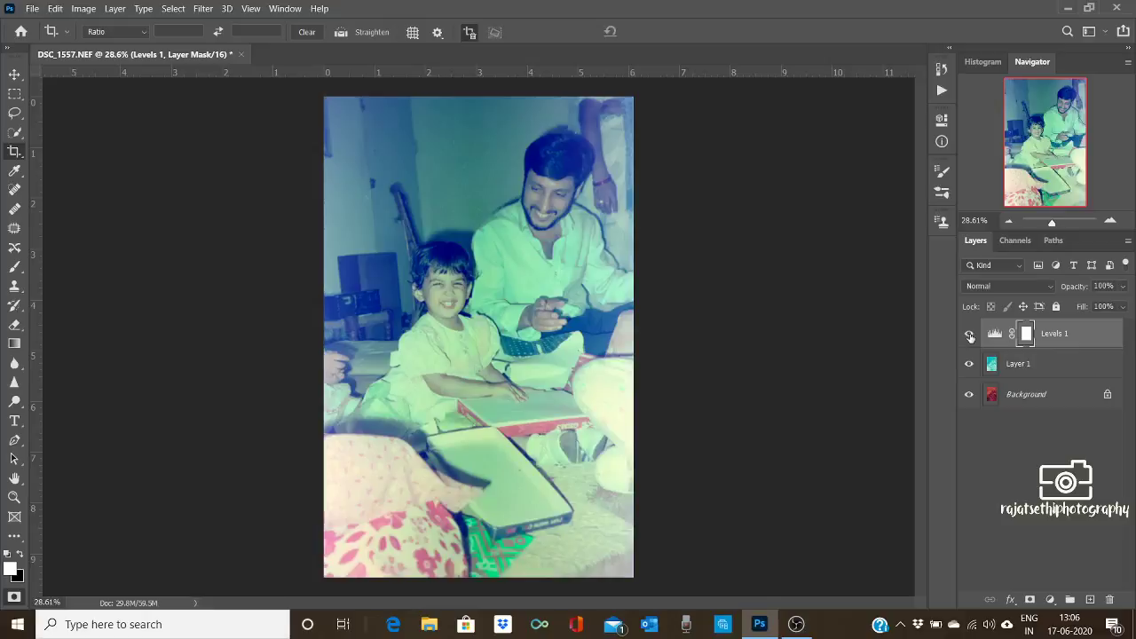